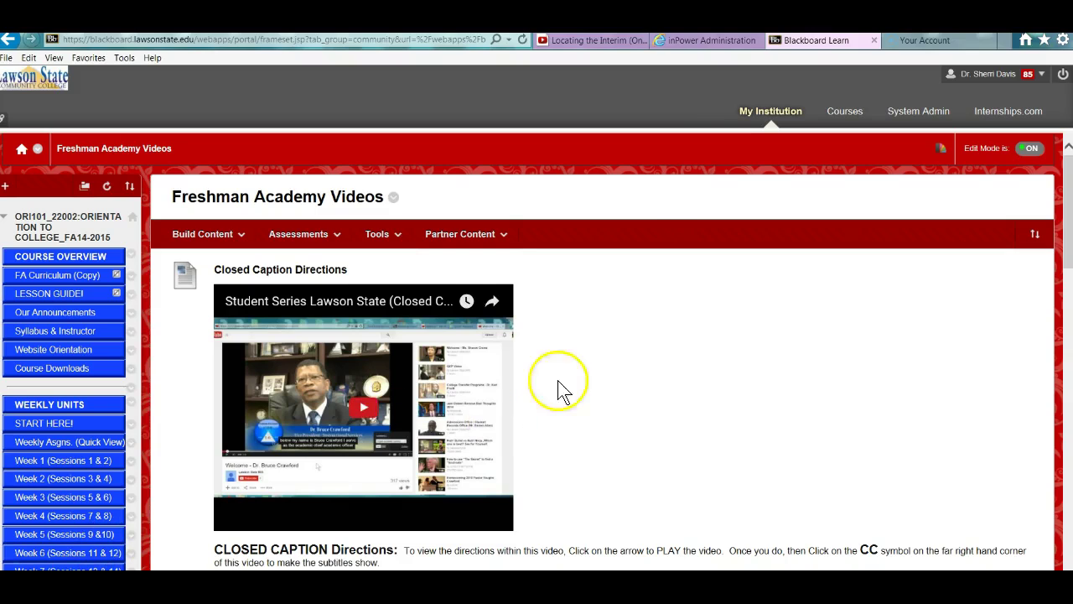
Switch to the YouTube page of the video "Locating the Interim (One Week) Term" and look at its web address.
{"action": "left_click", "coordinate": [592, 39]}
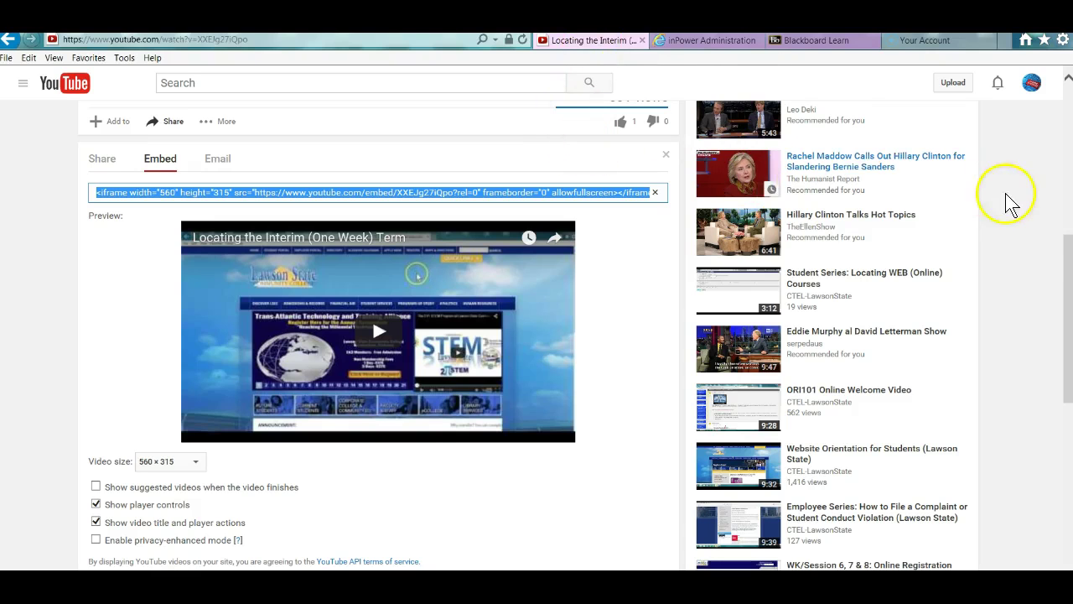
{"action": "left_click_drag", "start_coordinate": [1064, 245], "coordinate": [1064, 79]}
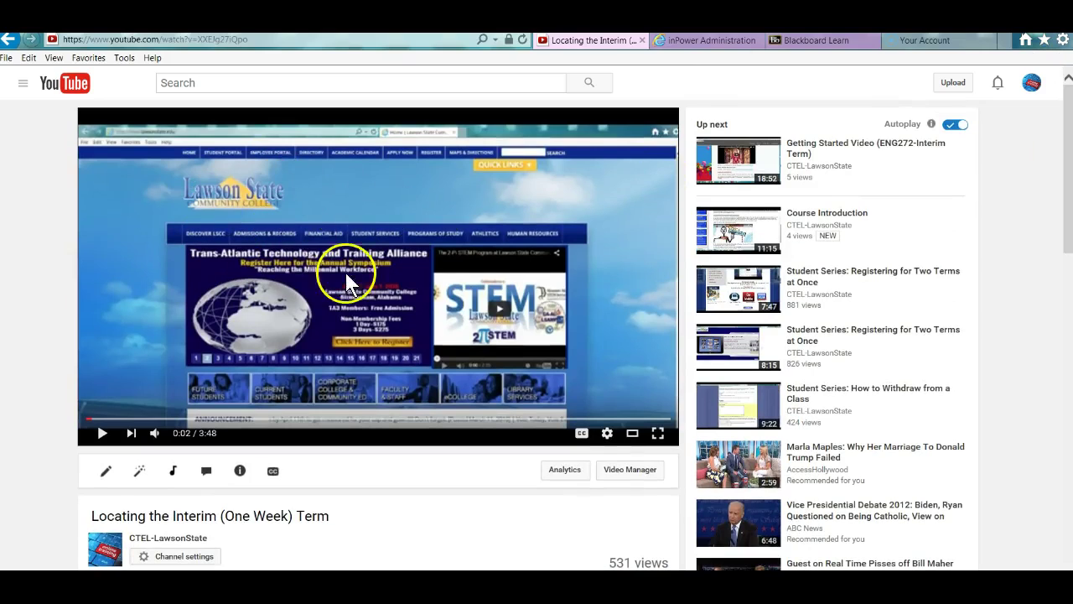
{"action": "left_click", "coordinate": [262, 39]}
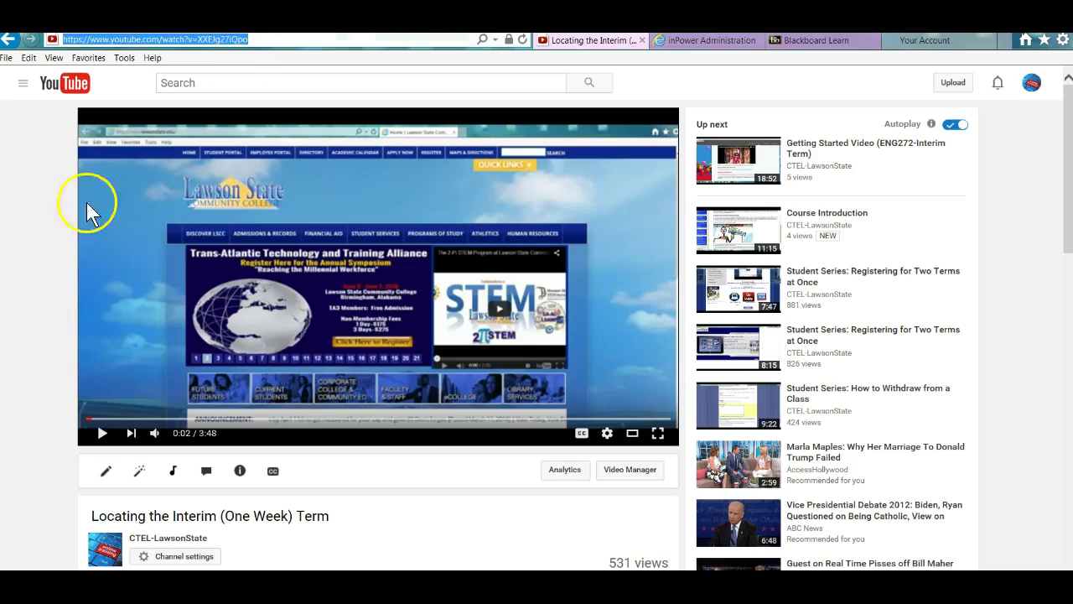
{"action": "left_click", "coordinate": [46, 233]}
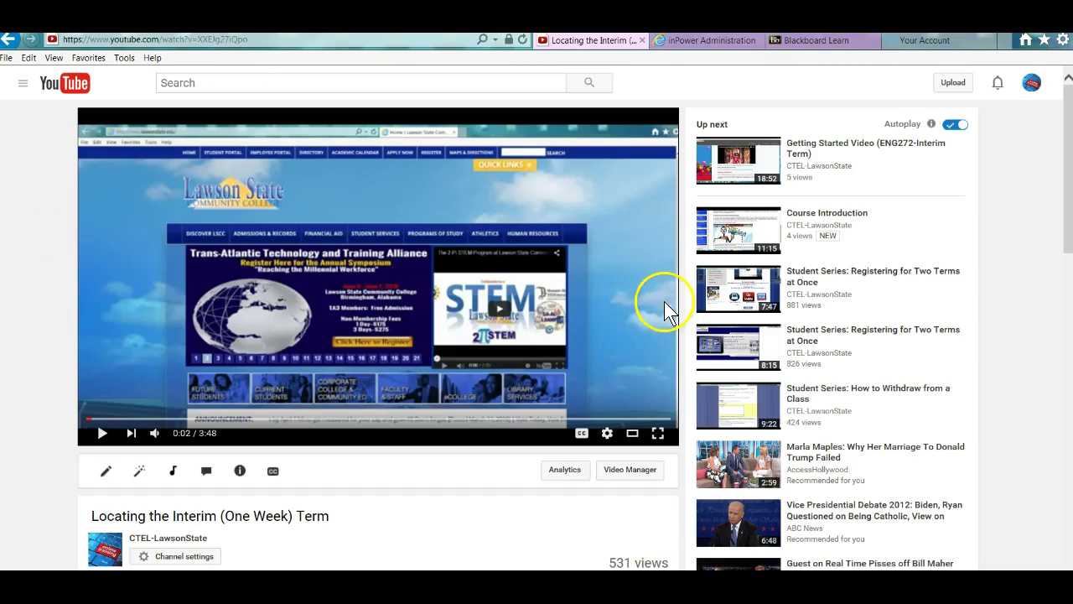
{"action": "left_click_drag", "start_coordinate": [1068, 170], "coordinate": [1061, 230]}
{"action": "left_click", "coordinate": [114, 437]}
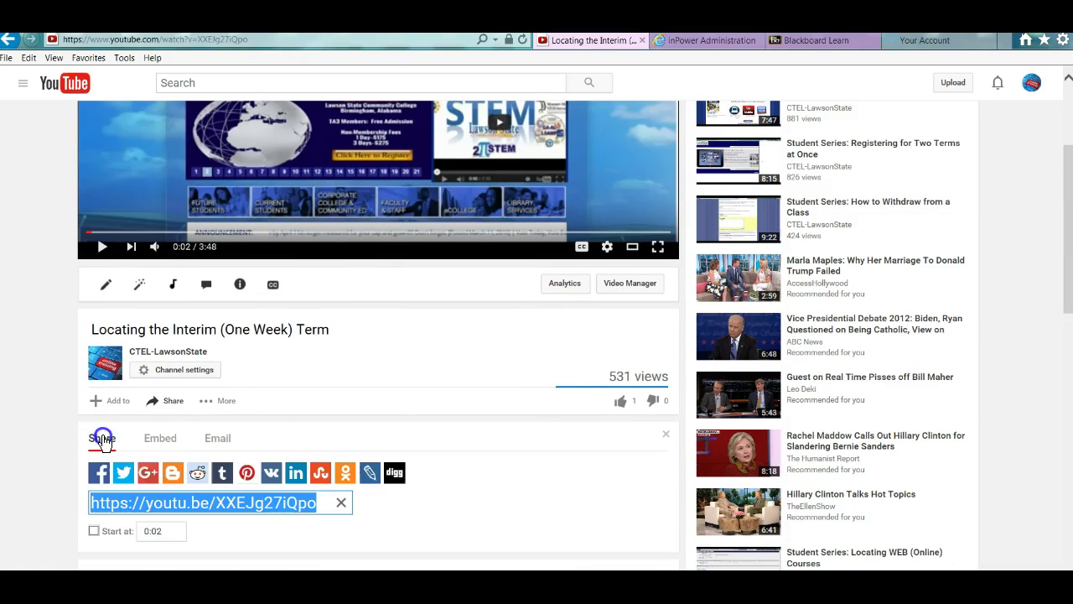
{"action": "left_click", "coordinate": [390, 525]}
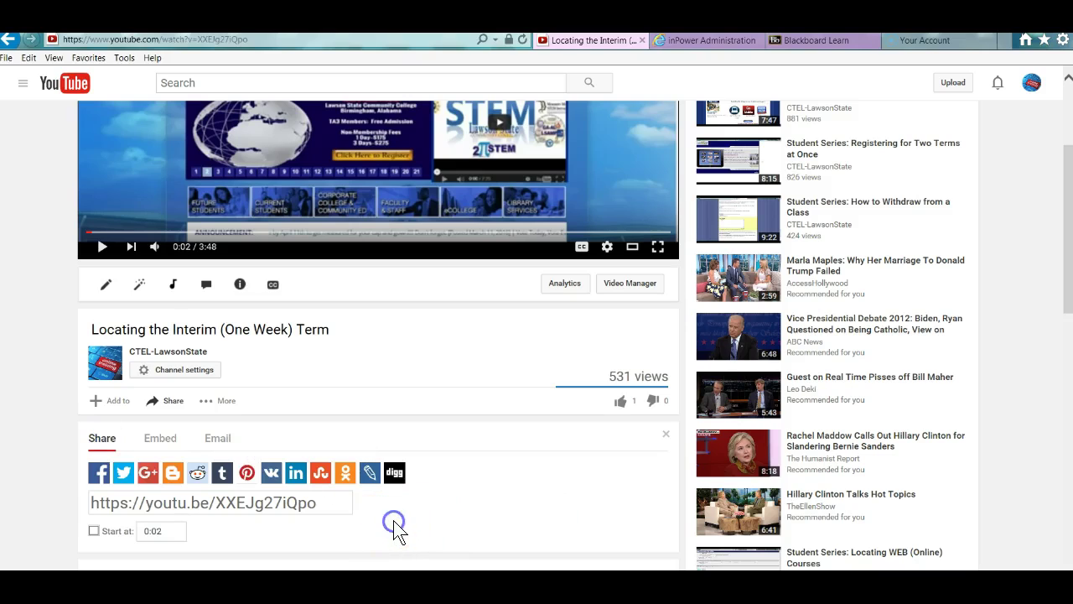
{"action": "left_click", "coordinate": [345, 505]}
{"action": "left_click", "coordinate": [326, 510]}
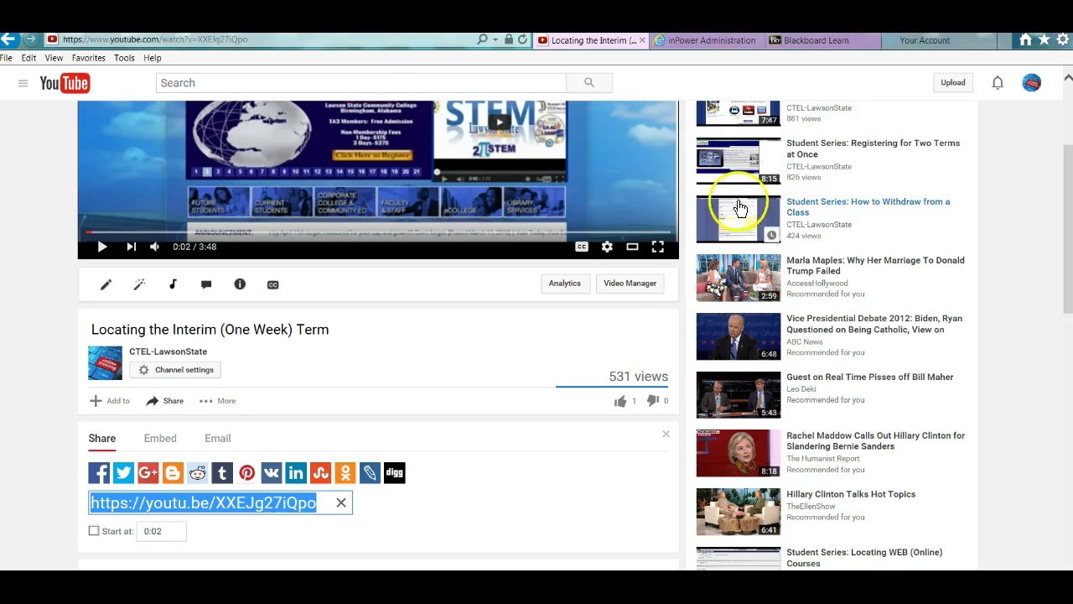
Switch to Blackboard Learn and start a new content item named "Video" in Freshman Academy Videos.
{"action": "left_click", "coordinate": [790, 43]}
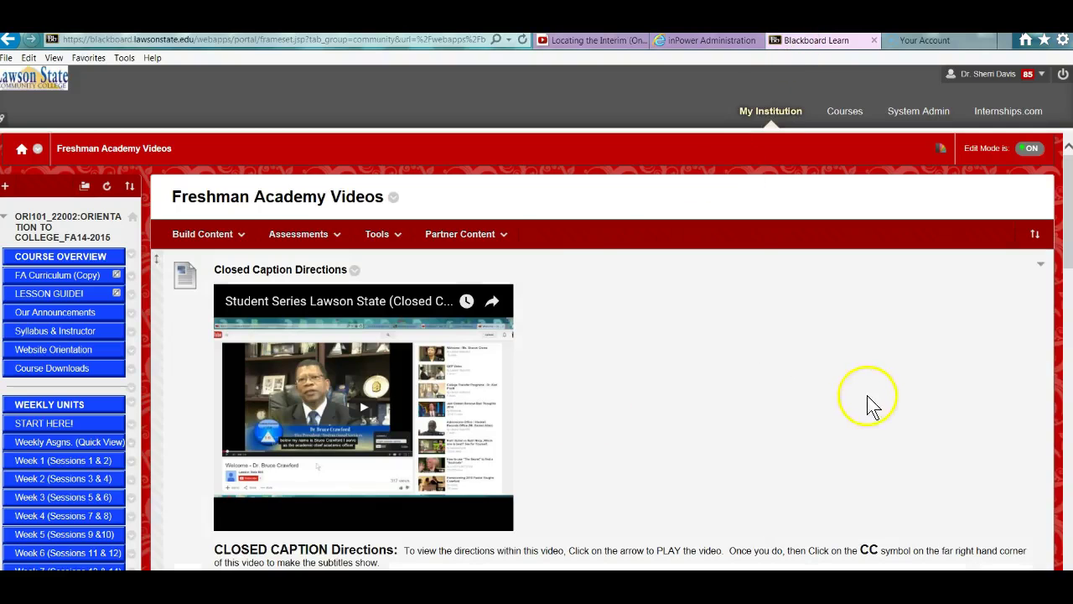
{"action": "left_click", "coordinate": [200, 235]}
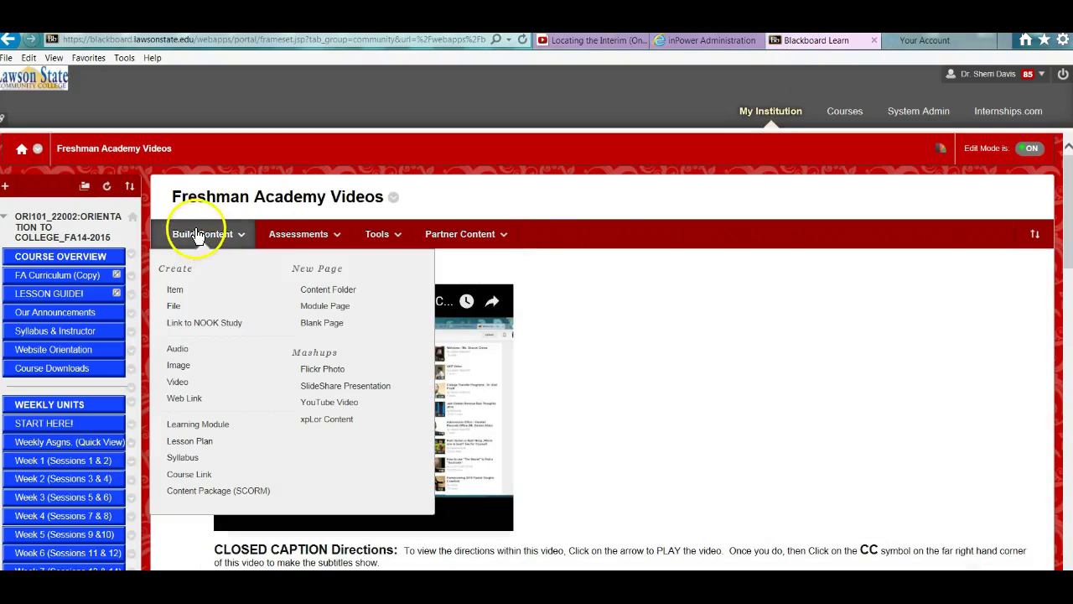
{"action": "left_click", "coordinate": [174, 288]}
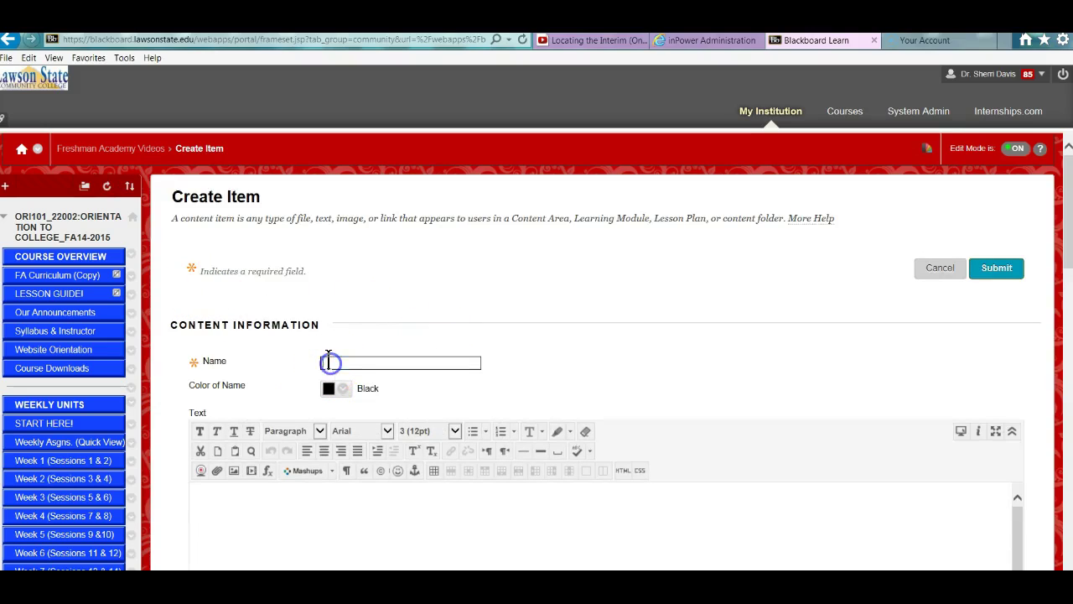
{"action": "type", "text": "Video"}
{"action": "left_click", "coordinate": [222, 497]}
{"action": "type", "text": "https://youtu.be/XXEJq27iQpo"}
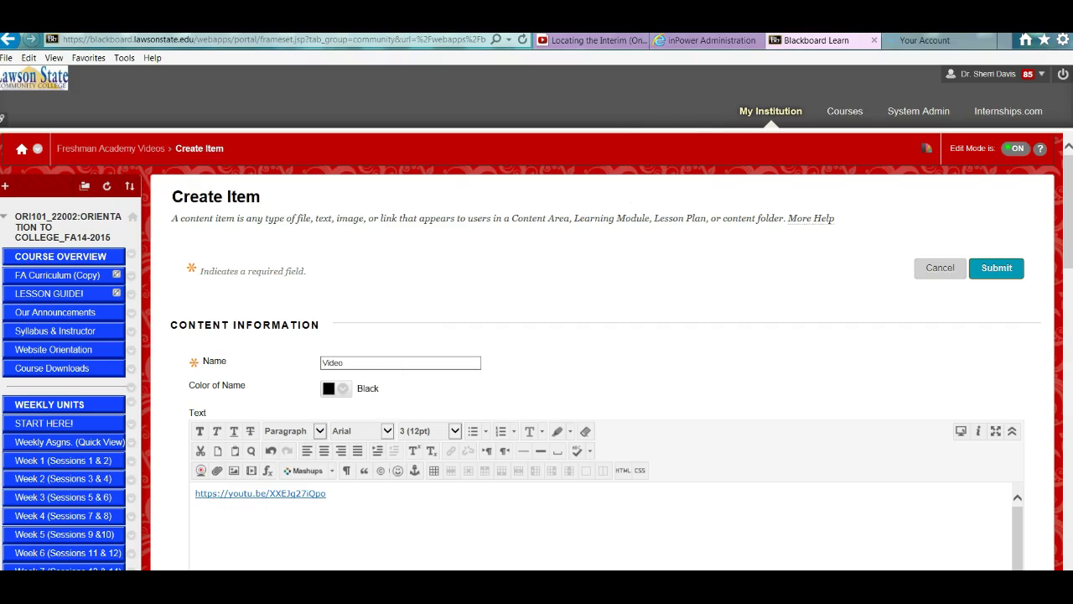
{"action": "left_click", "coordinate": [627, 44]}
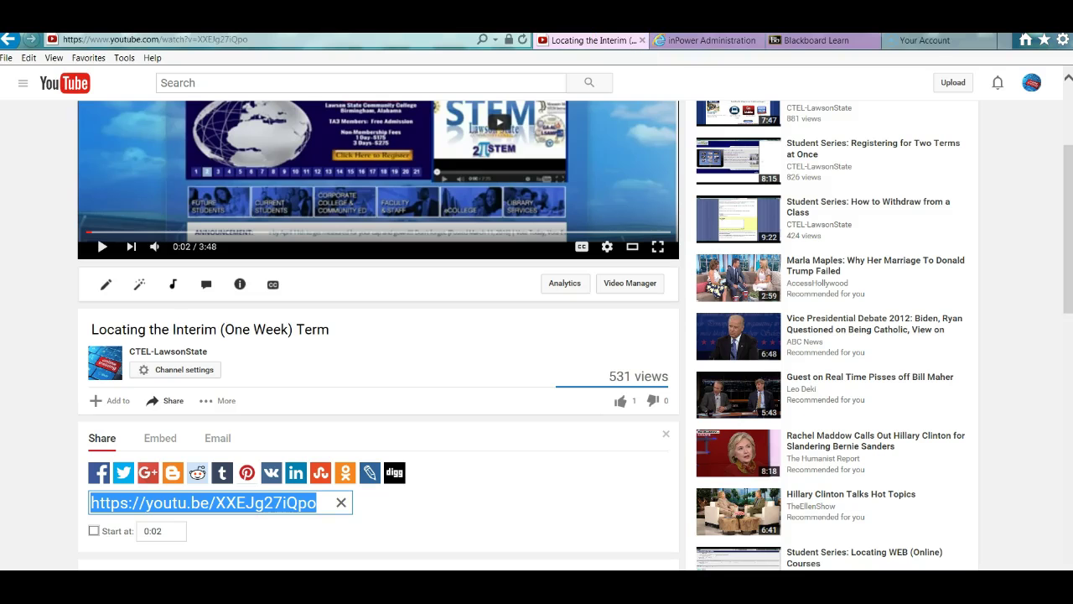
{"action": "left_click_drag", "start_coordinate": [1066, 174], "coordinate": [1055, 78]}
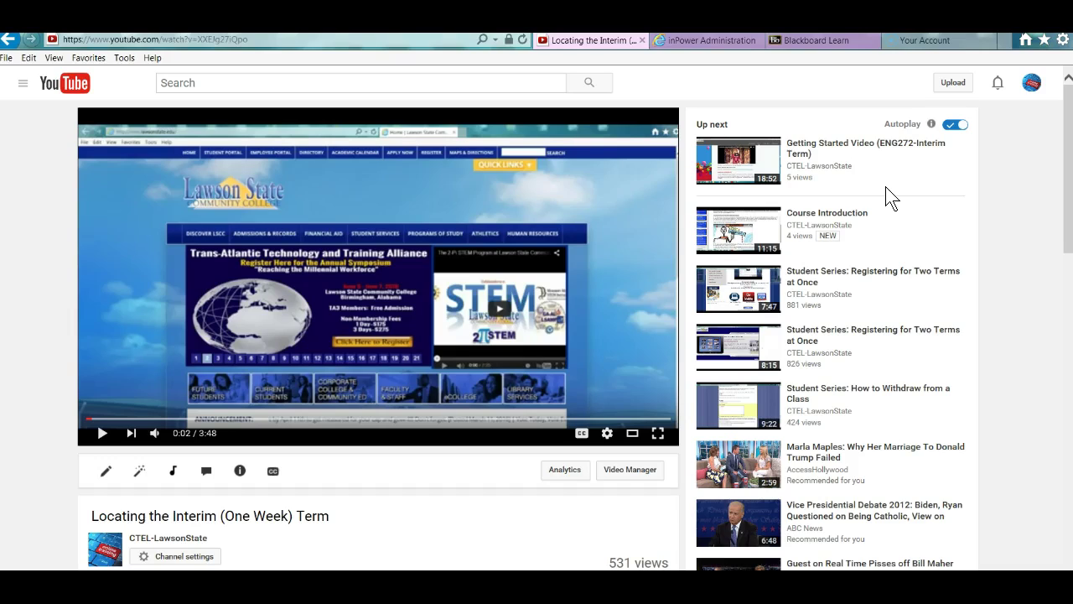
{"action": "left_click", "coordinate": [814, 41]}
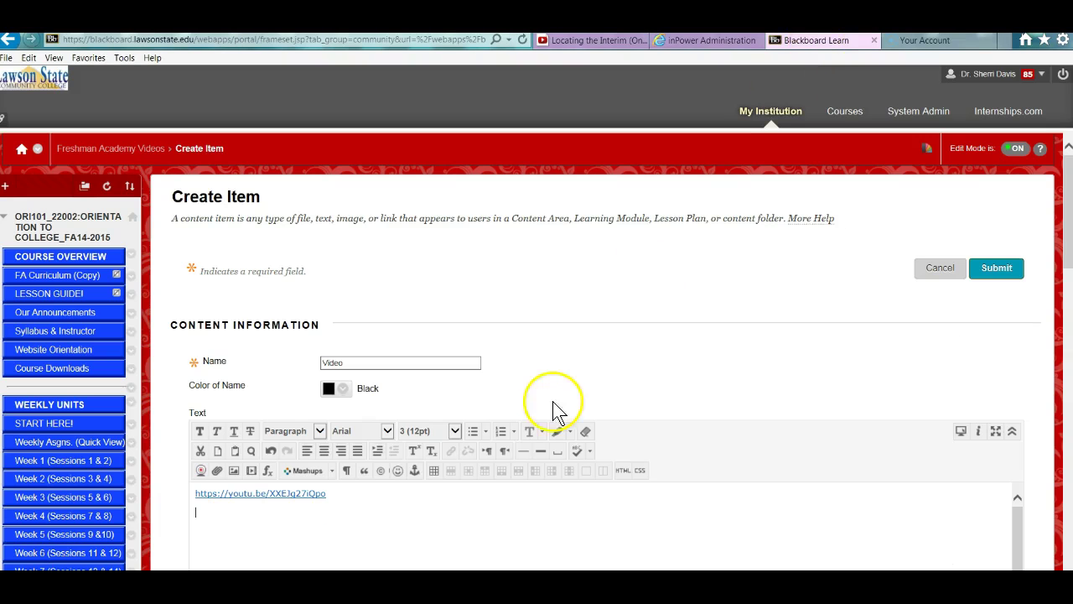
{"action": "left_click_drag", "start_coordinate": [355, 493], "coordinate": [134, 513]}
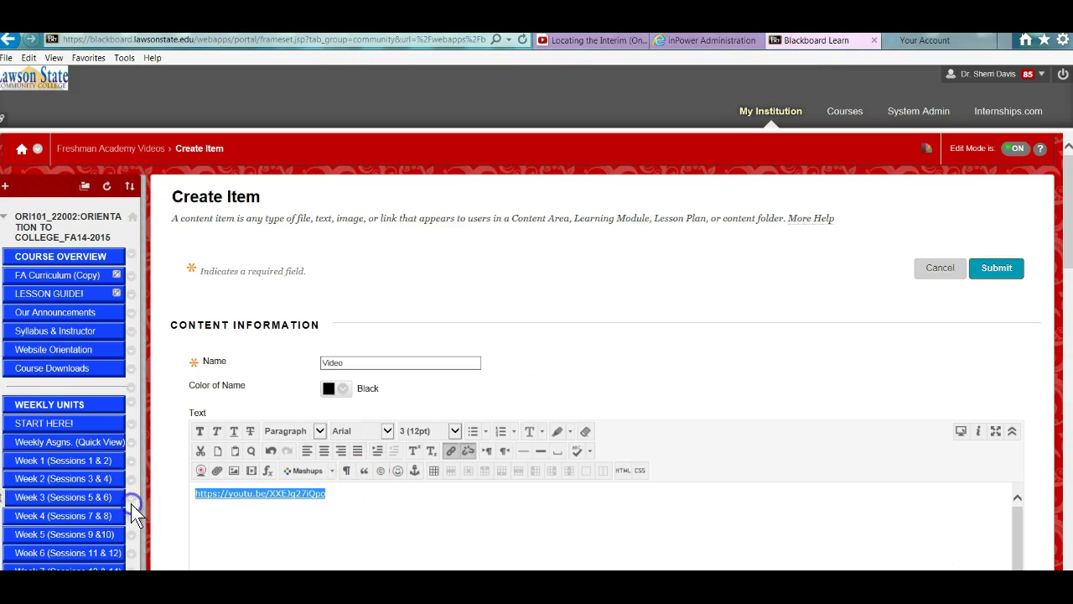
{"action": "key", "text": "Delete"}
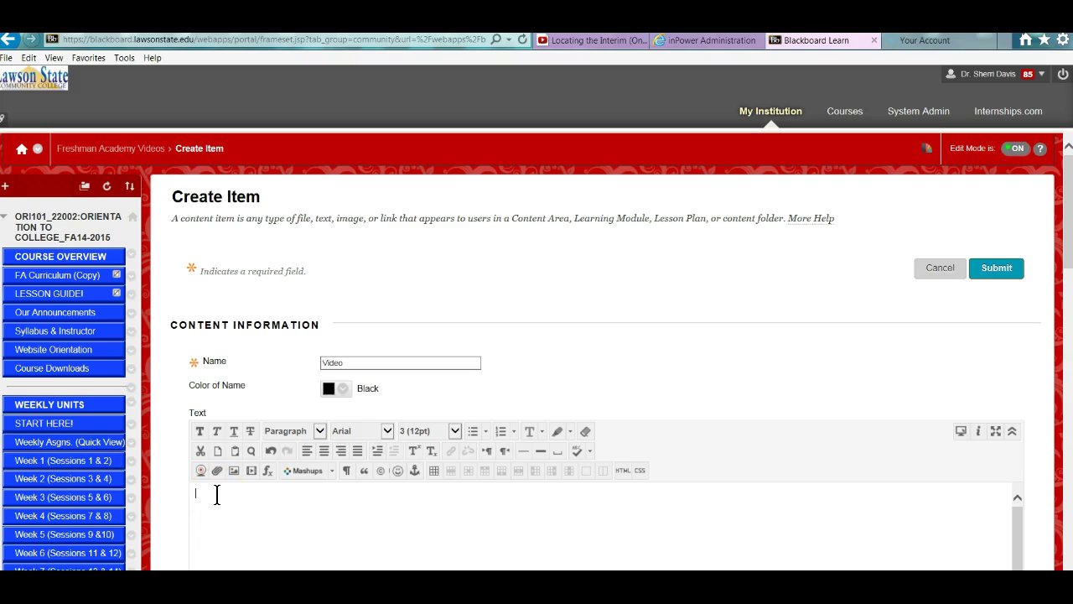
{"action": "left_click", "coordinate": [256, 471]}
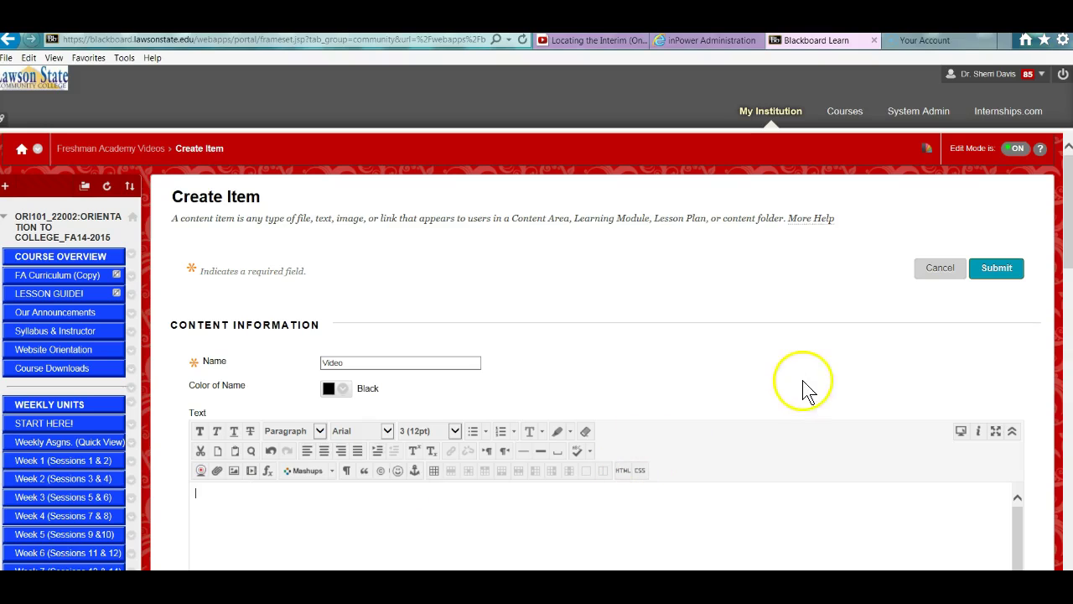
{"action": "left_click_drag", "start_coordinate": [1069, 217], "coordinate": [1060, 270]}
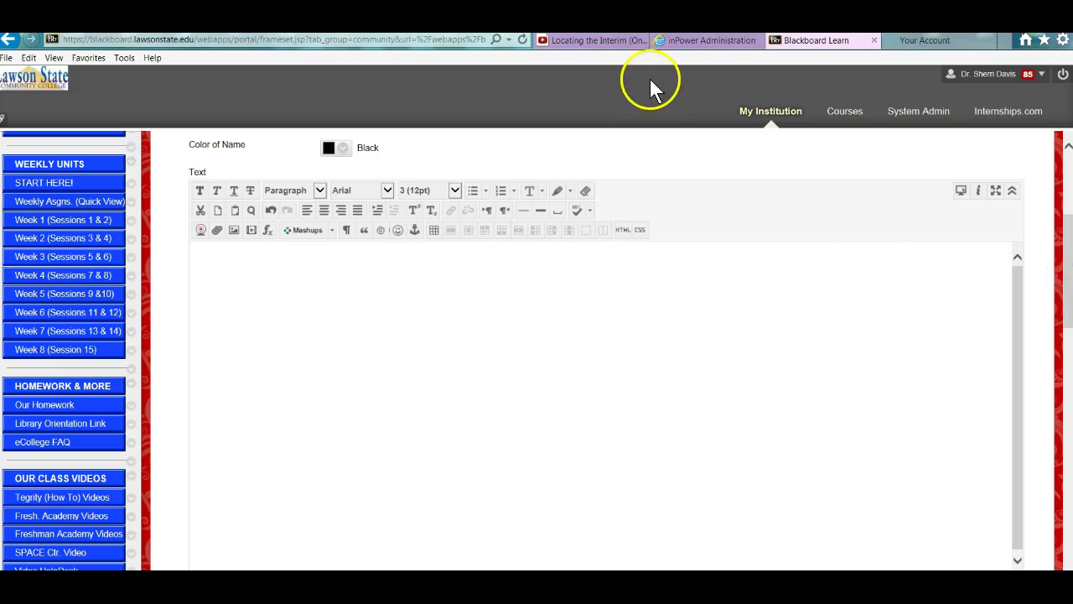
Switch to the YouTube video page and show the video's embed code.
{"action": "left_click", "coordinate": [612, 48]}
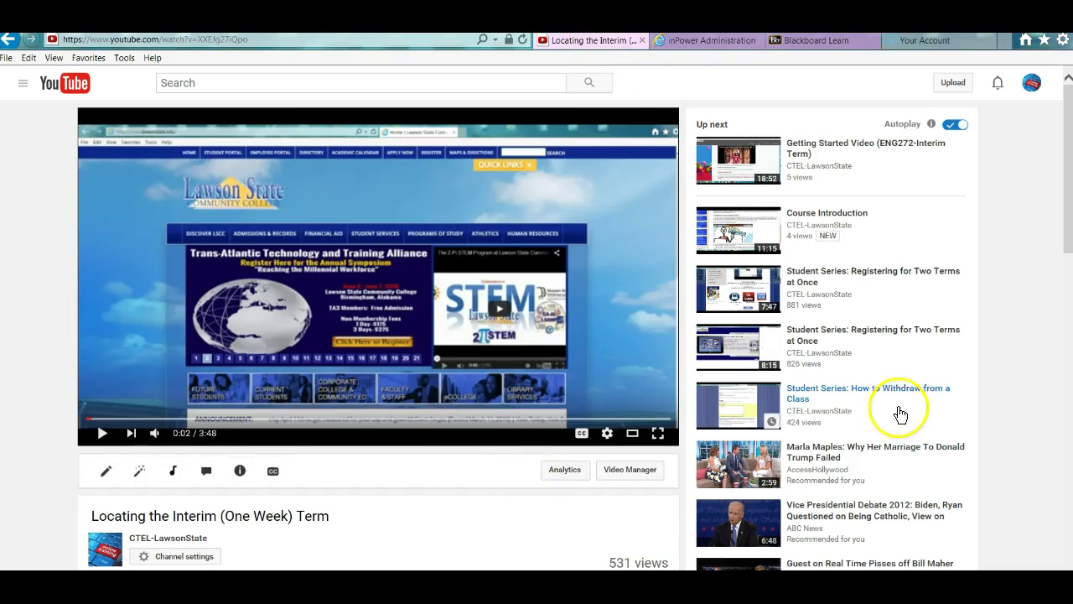
{"action": "left_click_drag", "start_coordinate": [1057, 180], "coordinate": [1062, 283]}
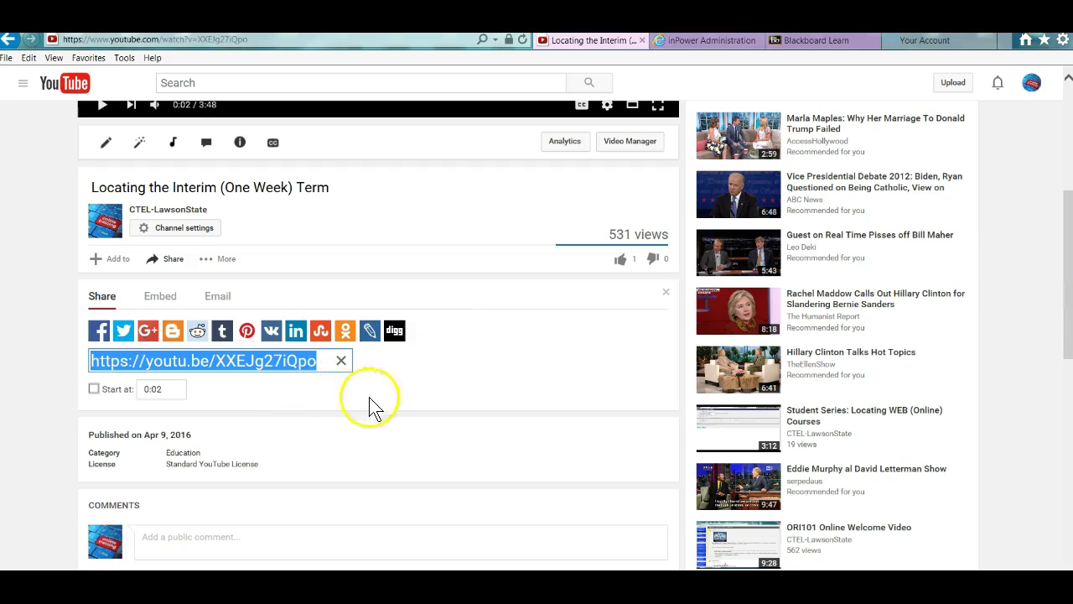
{"action": "left_click", "coordinate": [419, 363]}
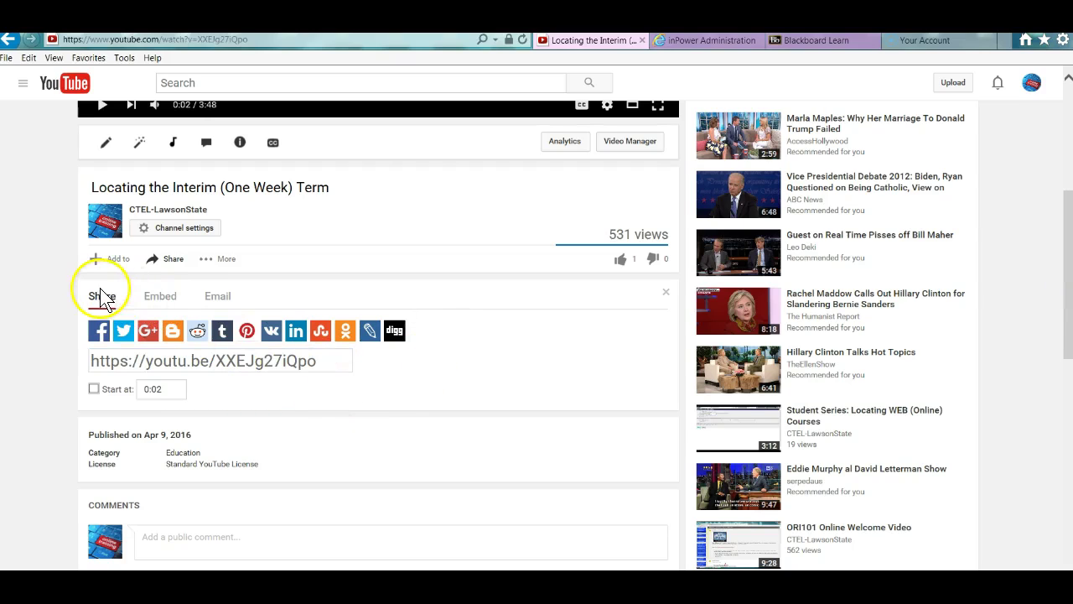
{"action": "left_click", "coordinate": [162, 299]}
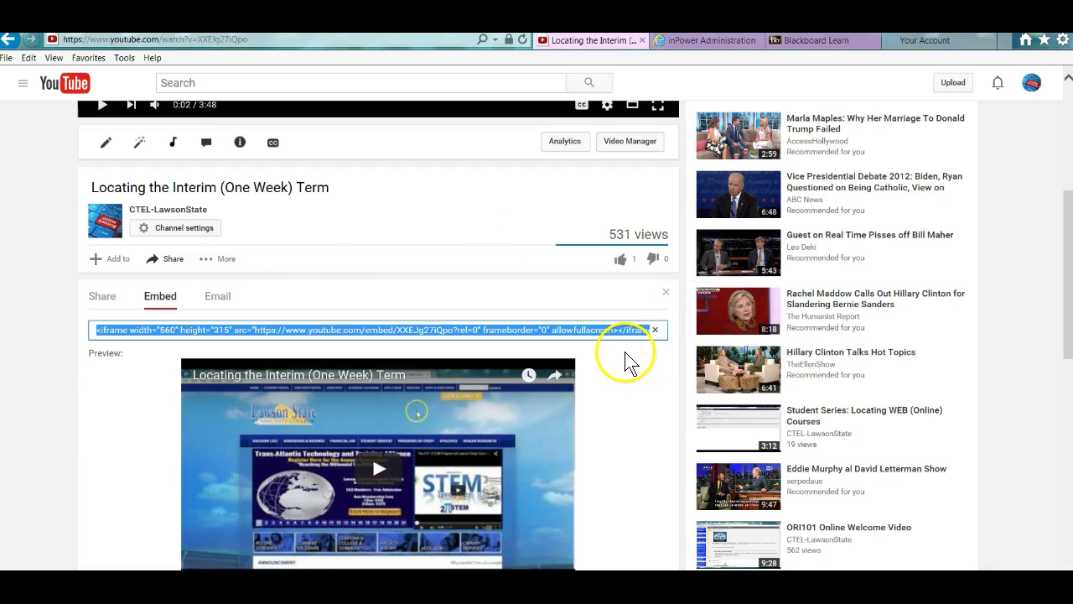
{"action": "left_click", "coordinate": [575, 330]}
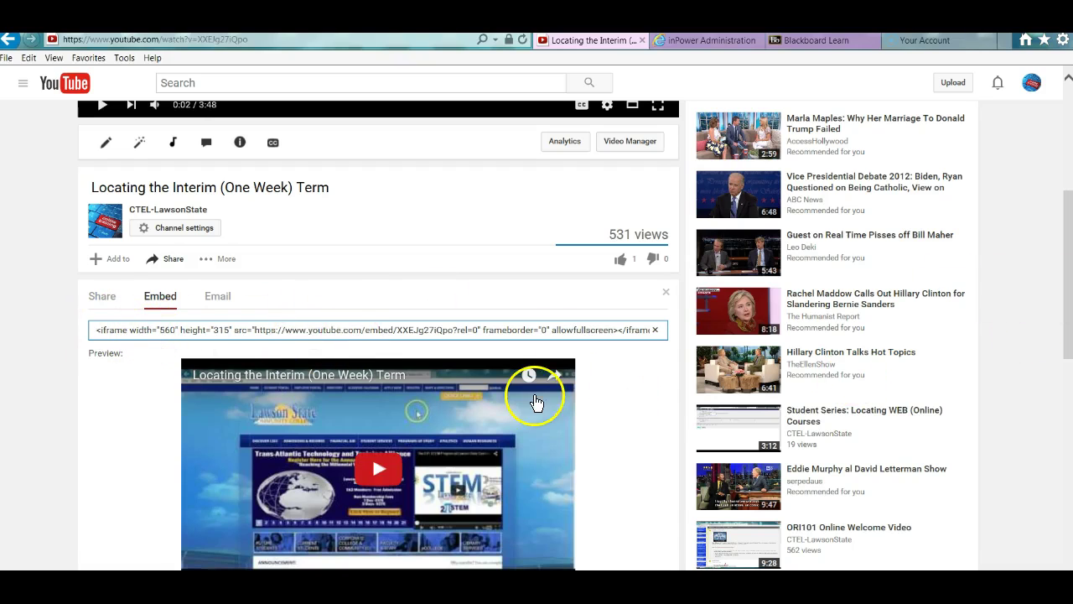
Turn the embed option for showing suggested videos when the video finishes on and off again.
{"action": "left_click_drag", "start_coordinate": [1064, 222], "coordinate": [1066, 303]}
{"action": "left_click", "coordinate": [95, 395]}
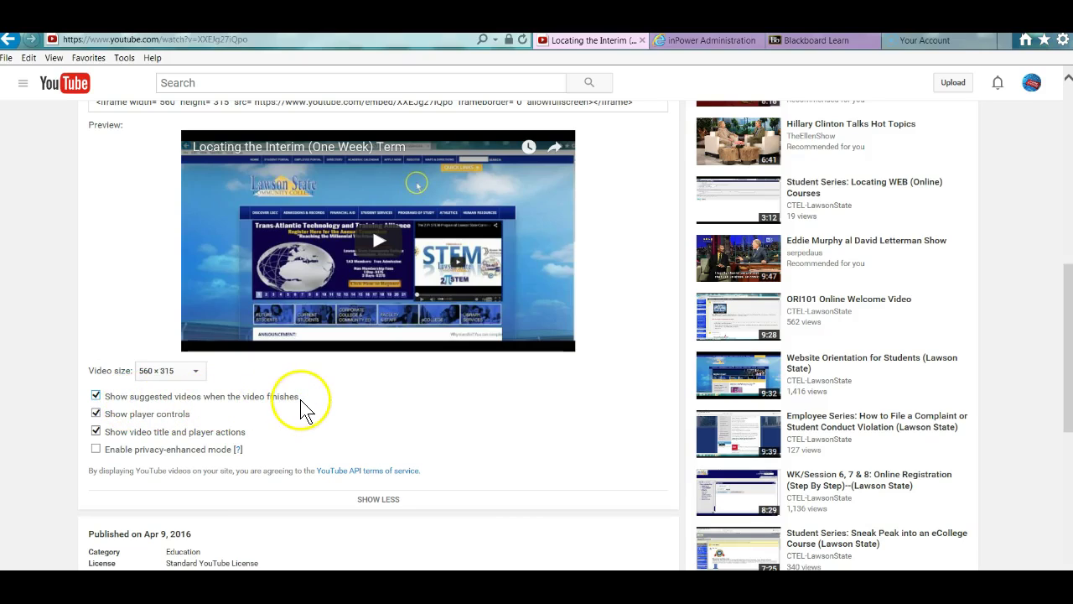
{"action": "left_click", "coordinate": [95, 396]}
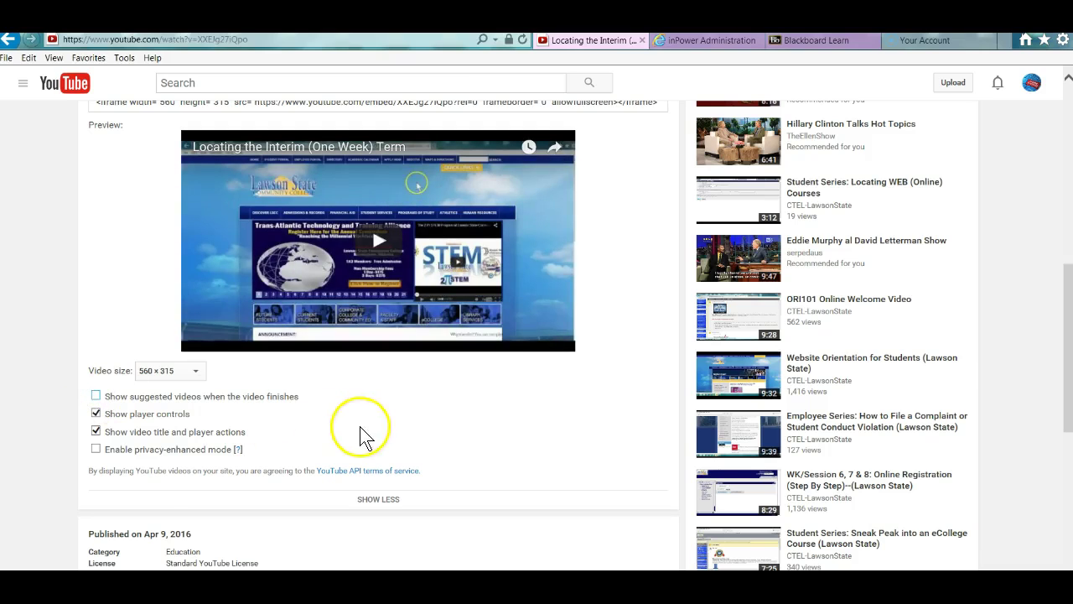
{"action": "scroll", "coordinate": [321, 377], "scroll_direction": "down", "scroll_amount": 1}
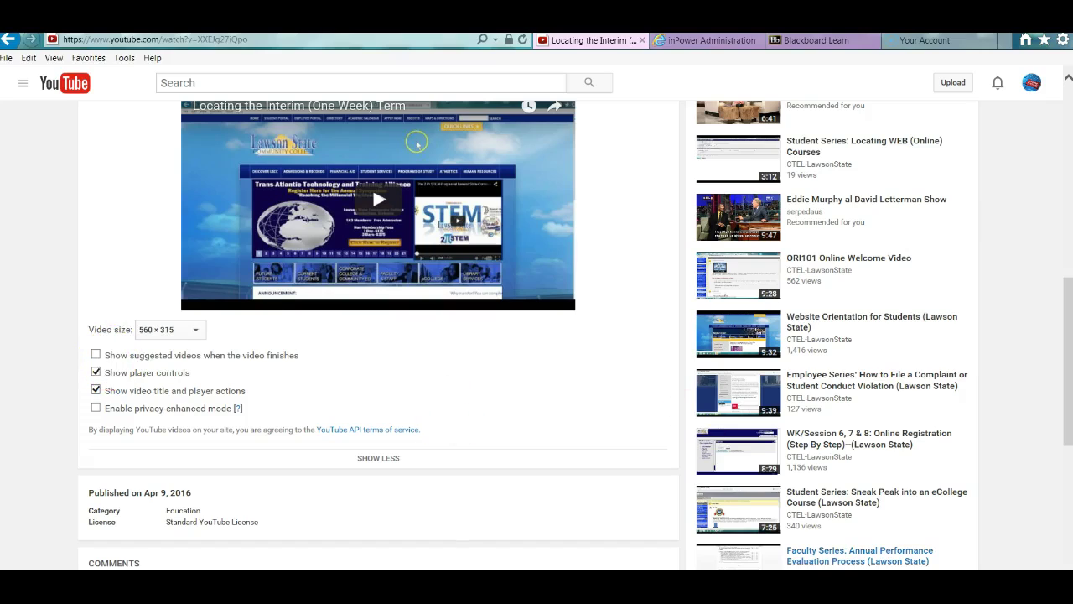
{"action": "left_click_drag", "start_coordinate": [1066, 436], "coordinate": [1067, 314]}
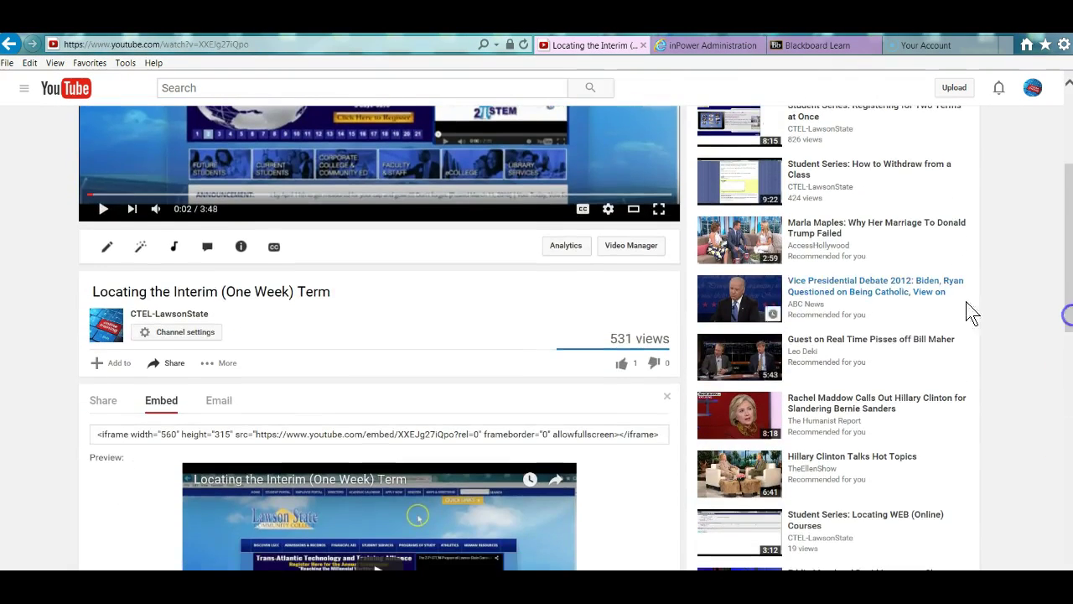
Select and copy the video's complete iframe embed code.
{"action": "left_click", "coordinate": [311, 433]}
{"action": "left_click", "coordinate": [310, 432]}
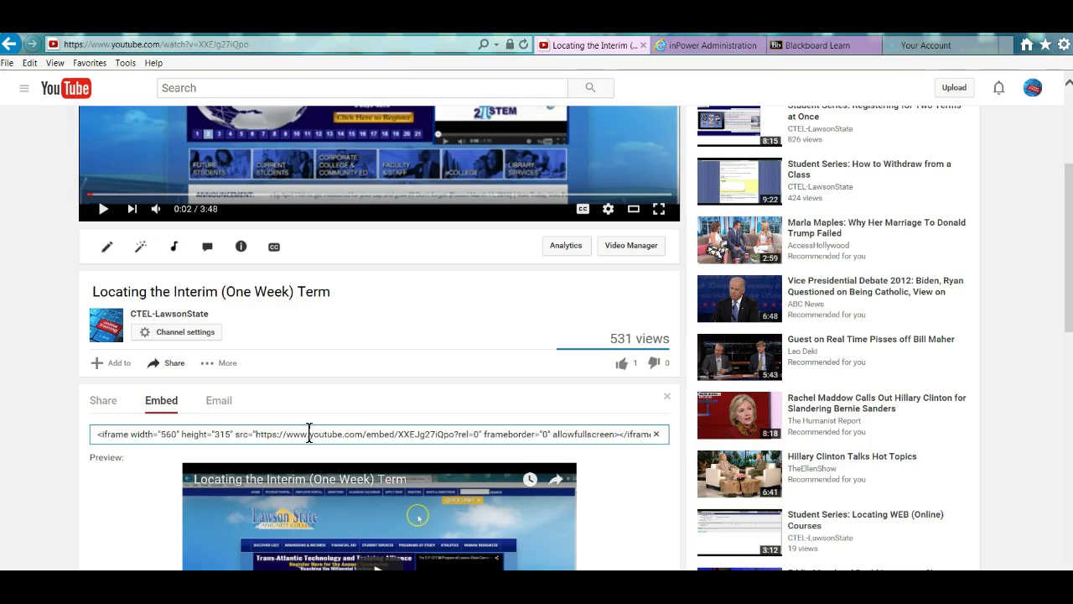
{"action": "key", "text": "ctrl+a"}
{"action": "key", "text": "ctrl+c"}
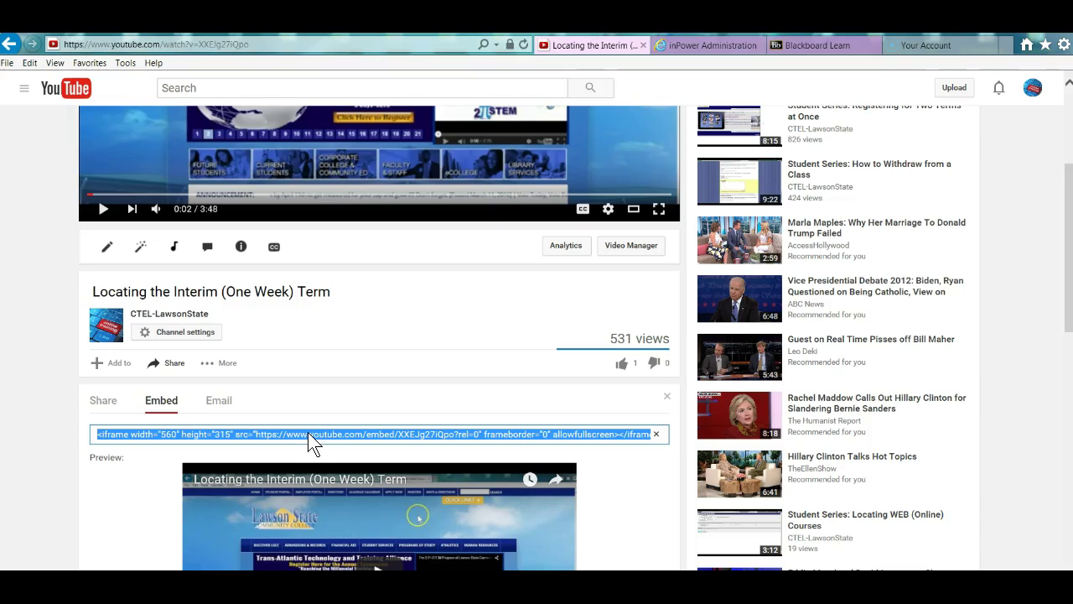
{"action": "right_click", "coordinate": [309, 435]}
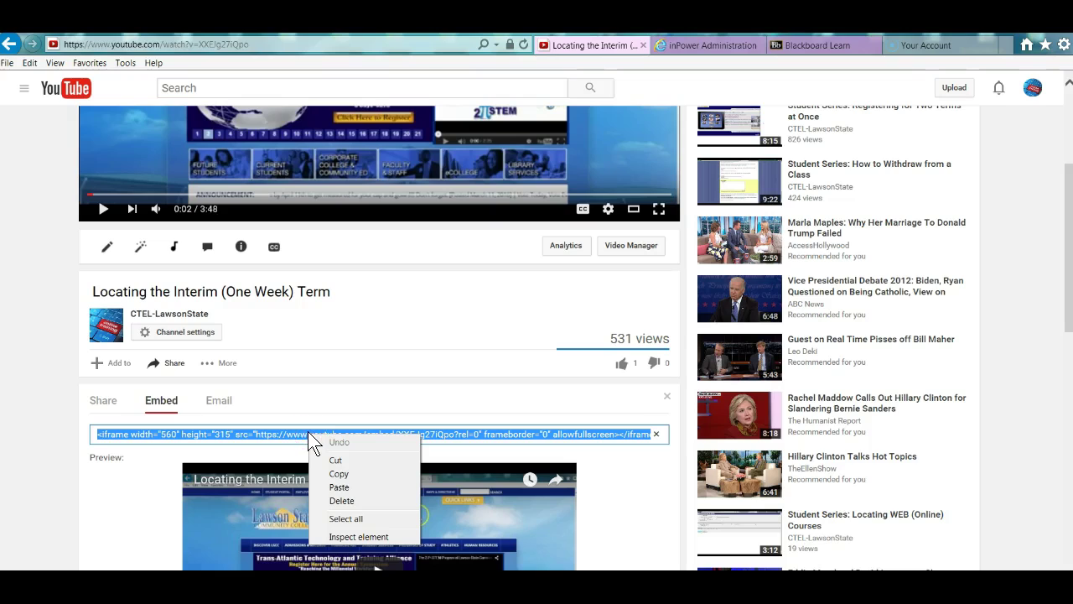
{"action": "left_click", "coordinate": [334, 477]}
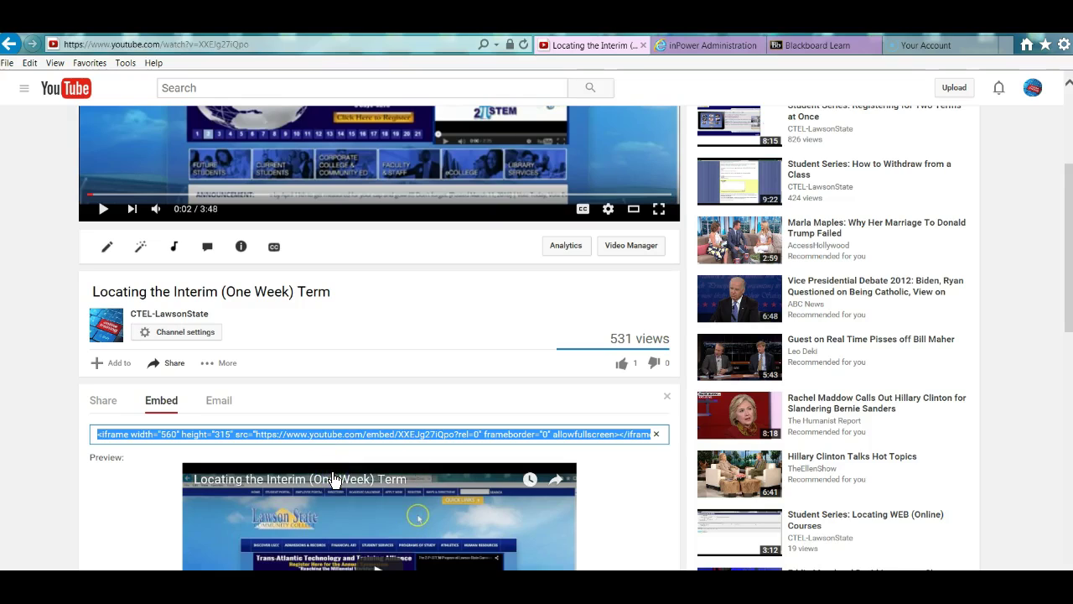
Switch to the Blackboard content item and replace all of its text's HTML code with the copied YouTube iframe embed code.
{"action": "left_click", "coordinate": [798, 55]}
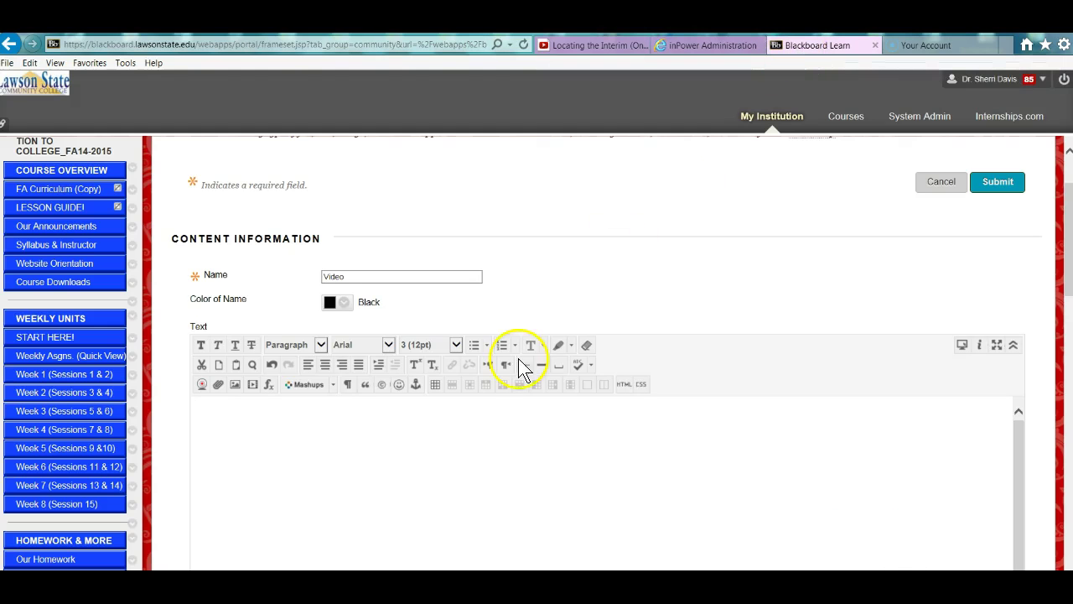
{"action": "left_click", "coordinate": [623, 383]}
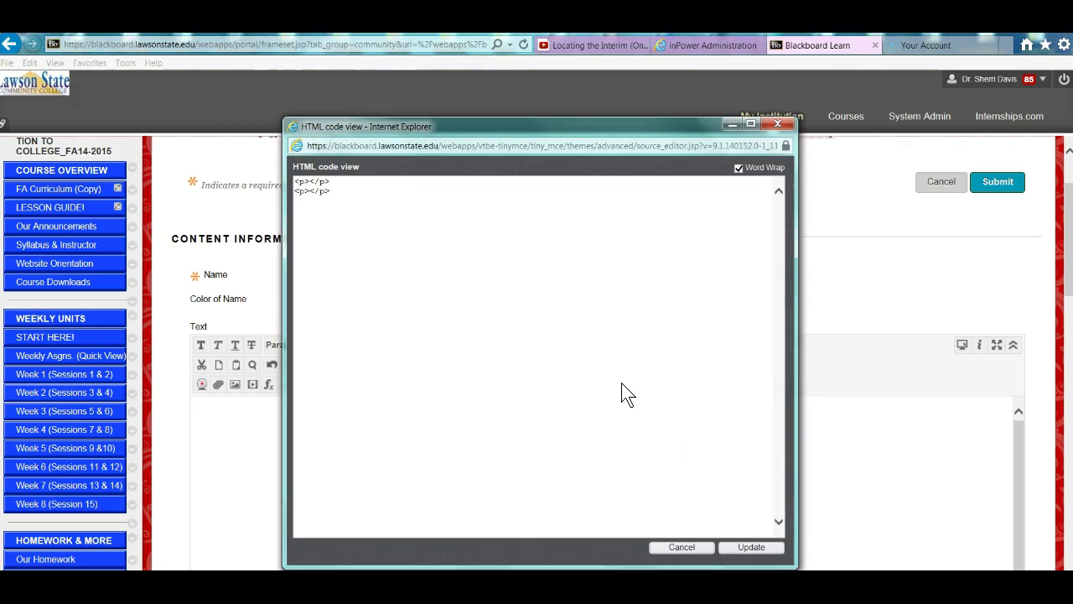
{"action": "left_click_drag", "start_coordinate": [376, 230], "coordinate": [299, 187]}
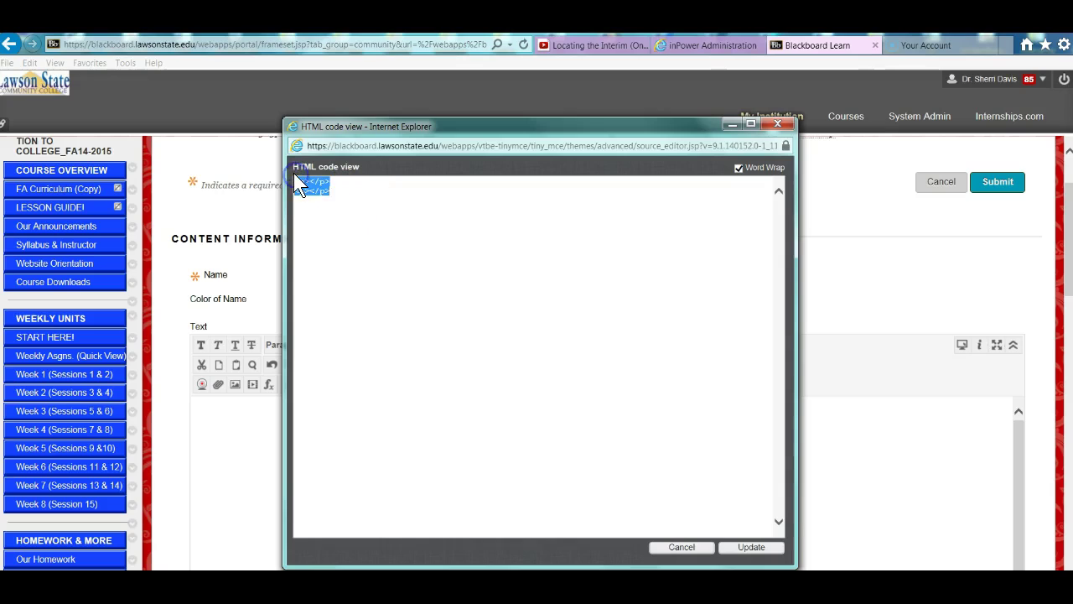
{"action": "key", "text": "Delete"}
{"action": "key", "text": "ctrl+v"}
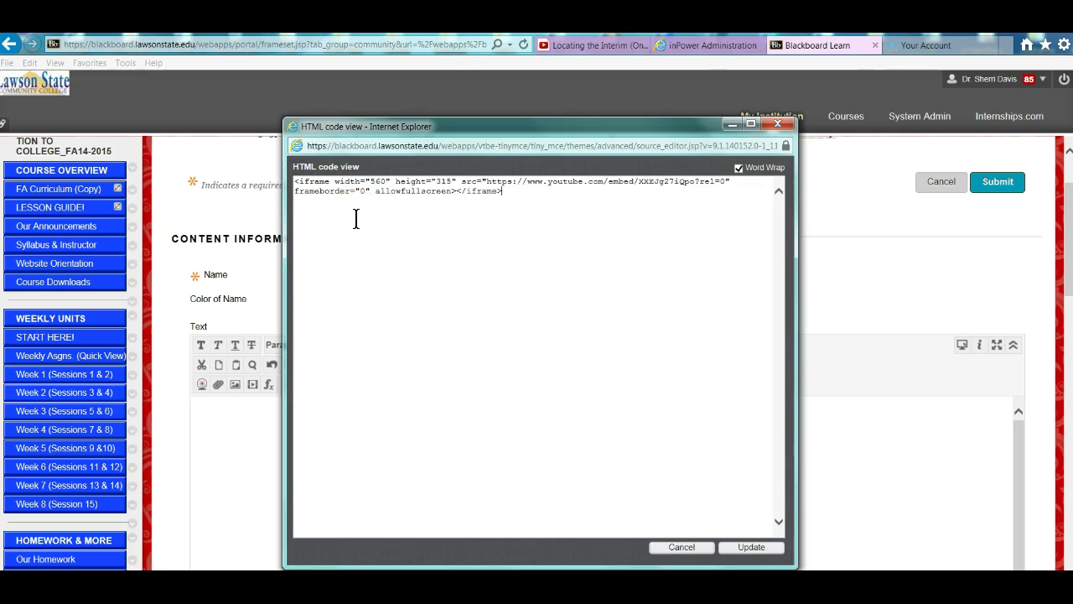
{"action": "left_click", "coordinate": [740, 549]}
Submit the content item and move the new Video item to the top of the Freshman Academy Videos page.
{"action": "left_click", "coordinate": [531, 473]}
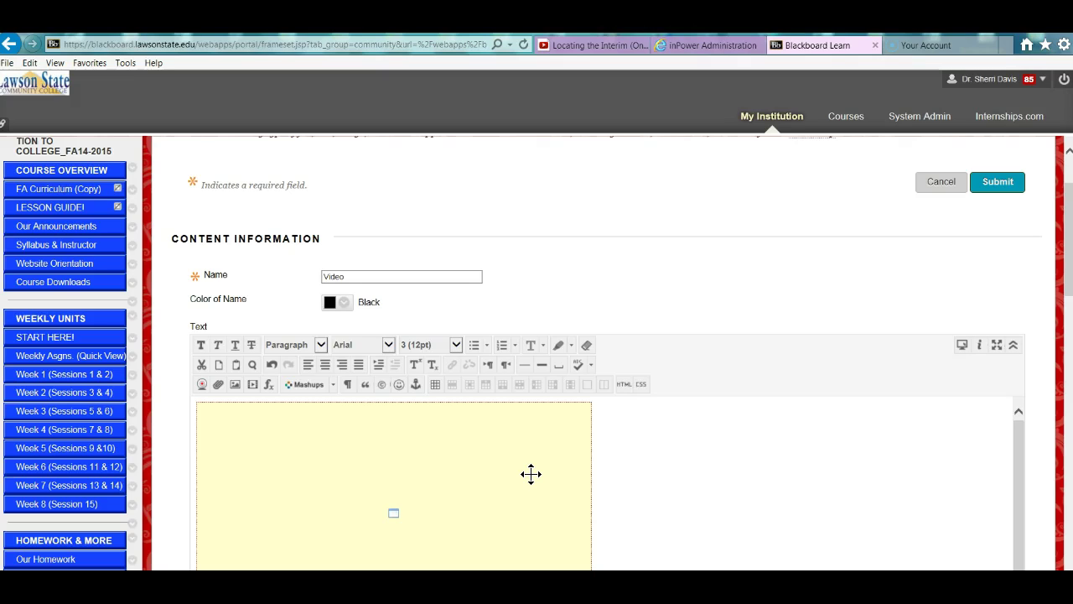
{"action": "left_click", "coordinate": [996, 185]}
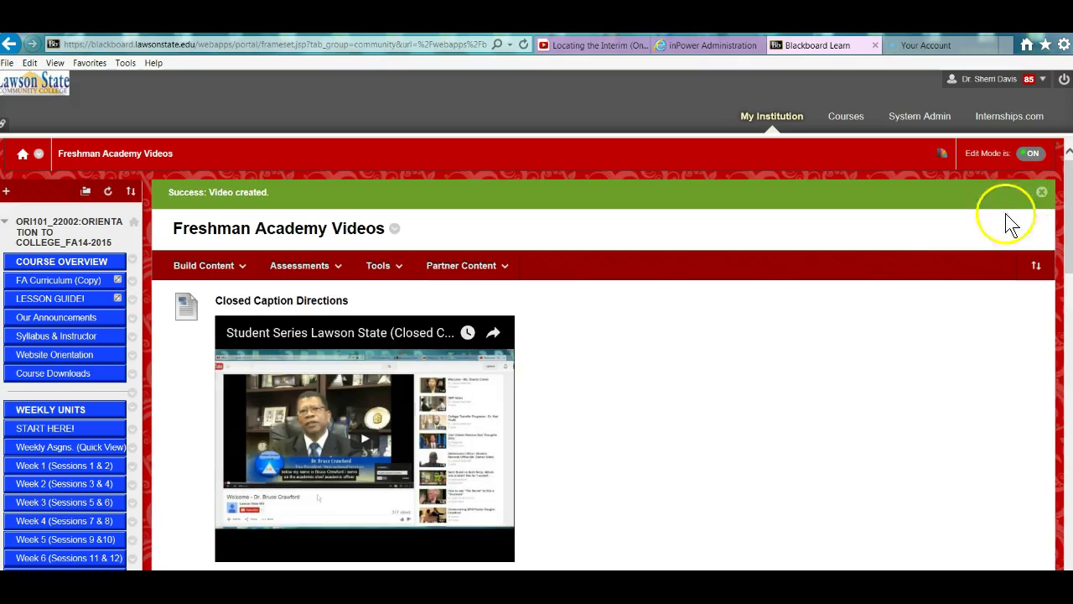
{"action": "left_click_drag", "start_coordinate": [1067, 192], "coordinate": [1069, 465]}
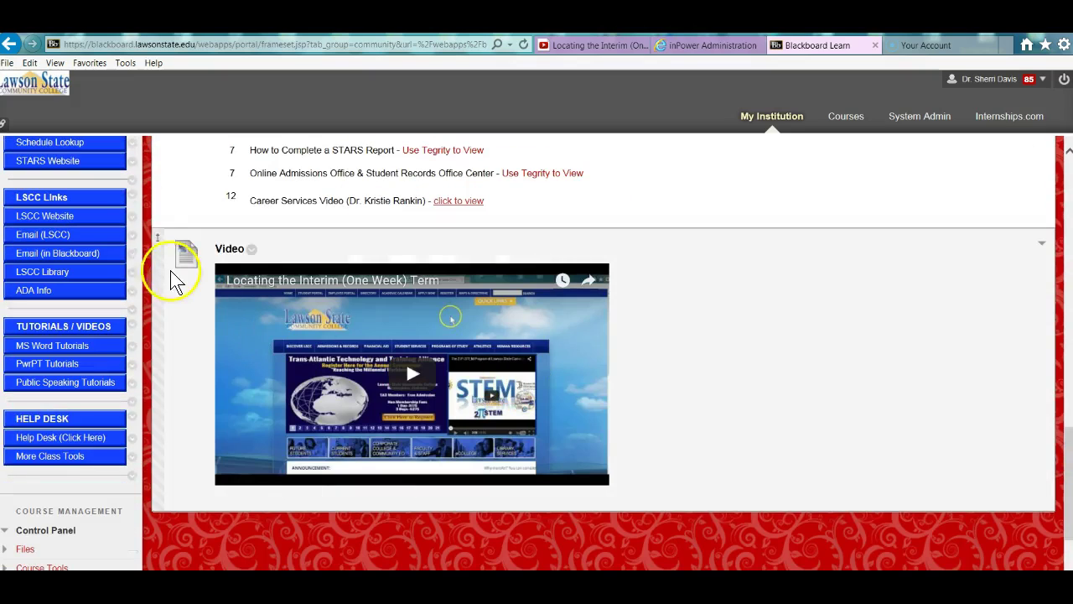
{"action": "left_click_drag", "start_coordinate": [159, 242], "coordinate": [213, 165]}
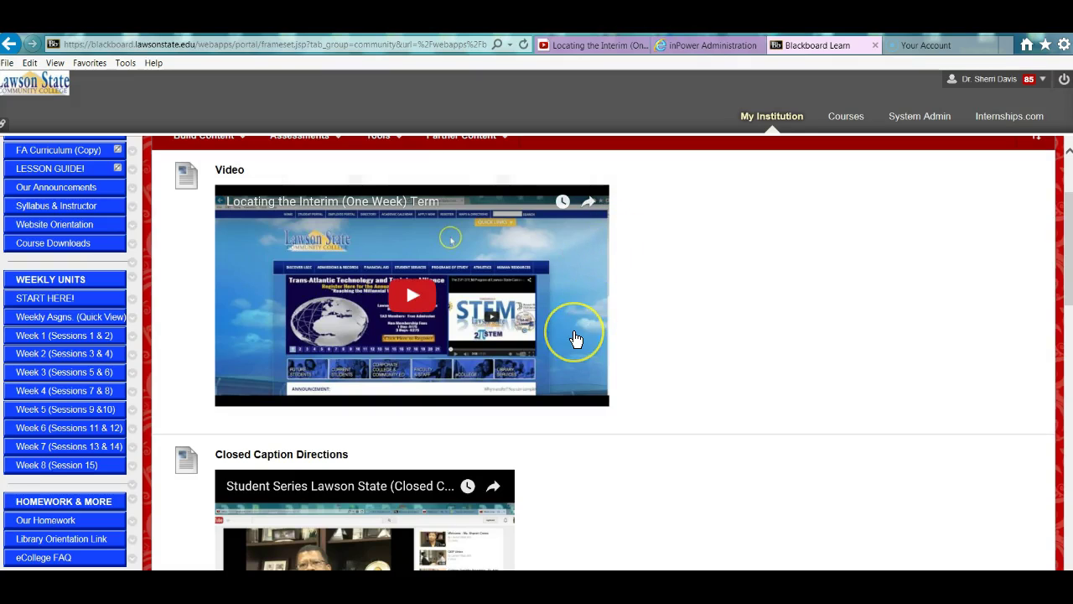
Play the embedded video in the Video item and skip ahead toward its end to test it.
{"action": "left_click", "coordinate": [413, 298]}
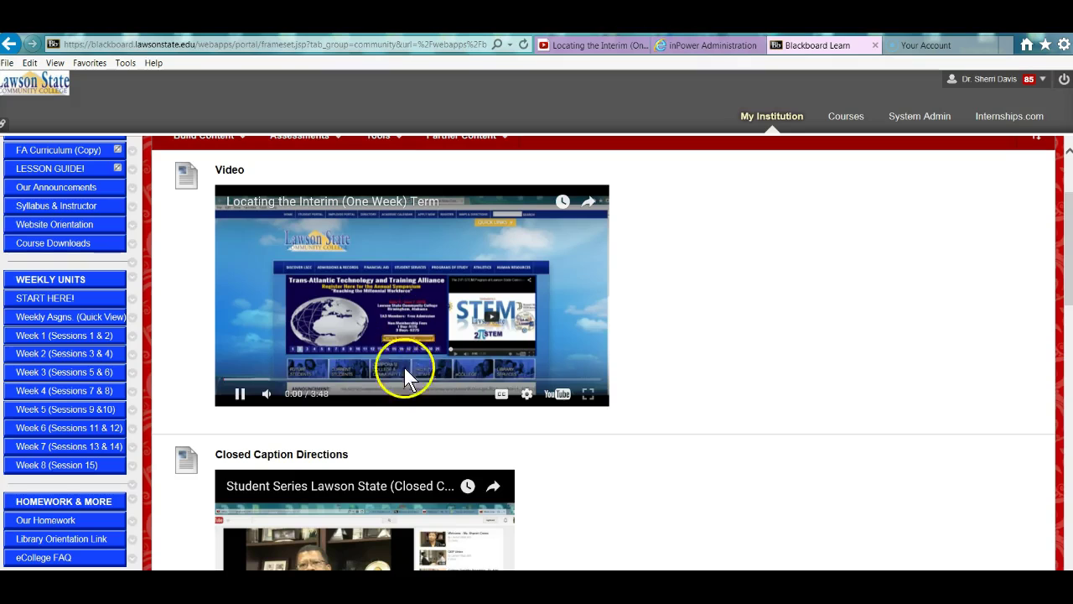
{"action": "left_click_drag", "start_coordinate": [228, 383], "coordinate": [594, 383]}
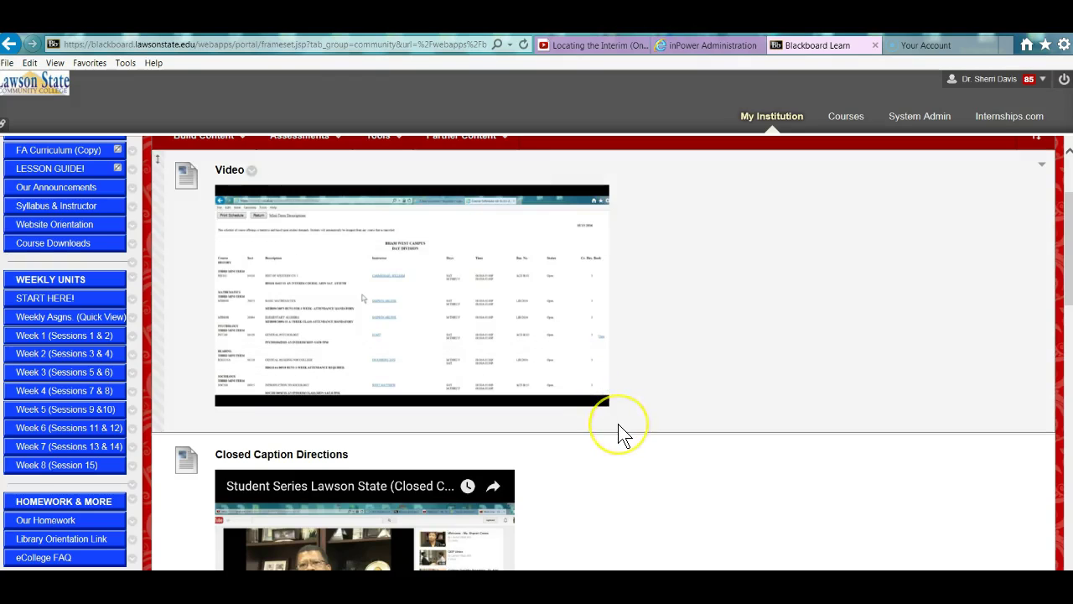